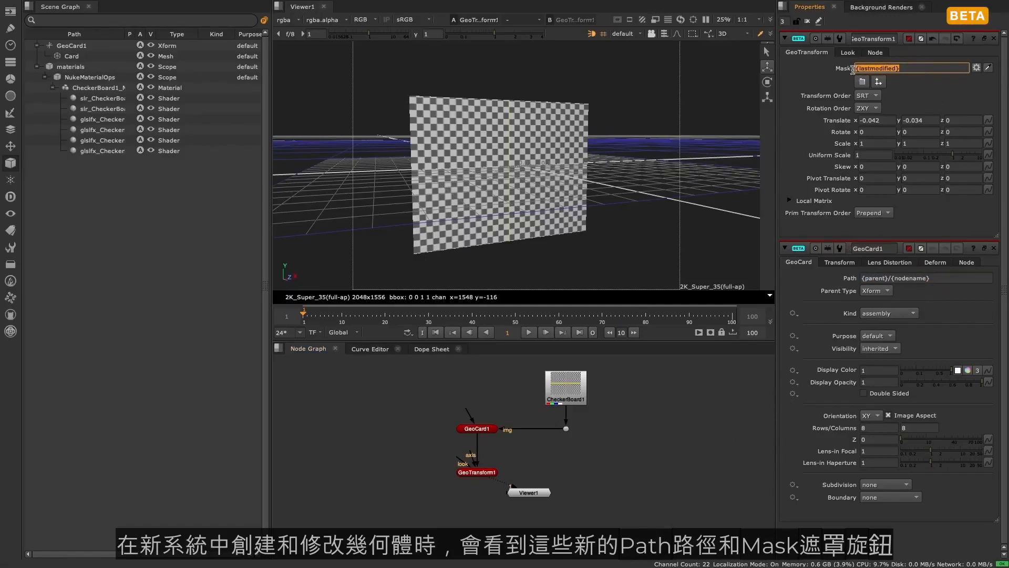
- Examine the GeoCard1 node's path expression and the GeoCard1 and Card entries in the scene graph
{"action": "left_click", "coordinate": [945, 279]}
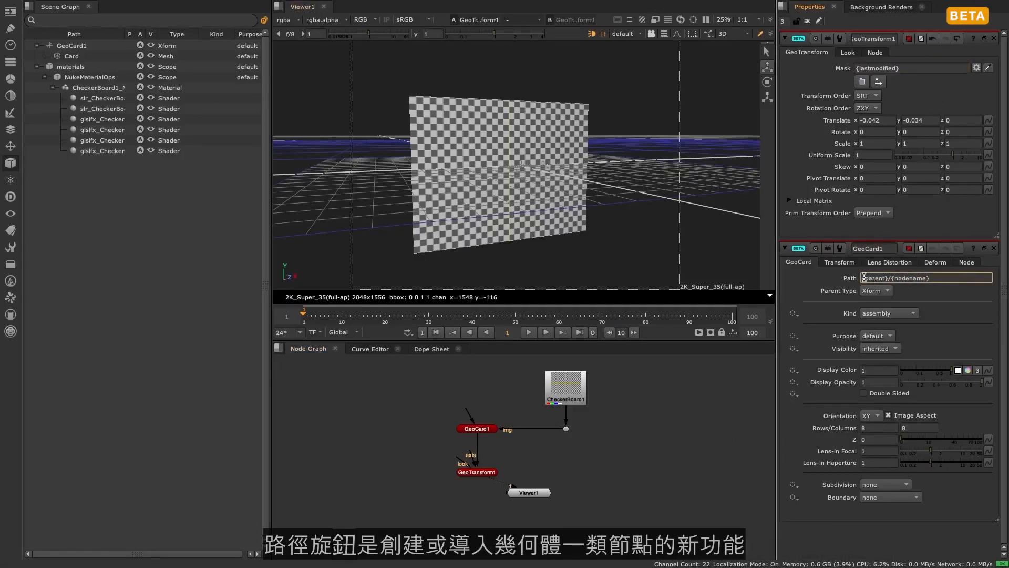
{"action": "left_click", "coordinate": [110, 47]}
{"action": "left_click", "coordinate": [101, 56]}
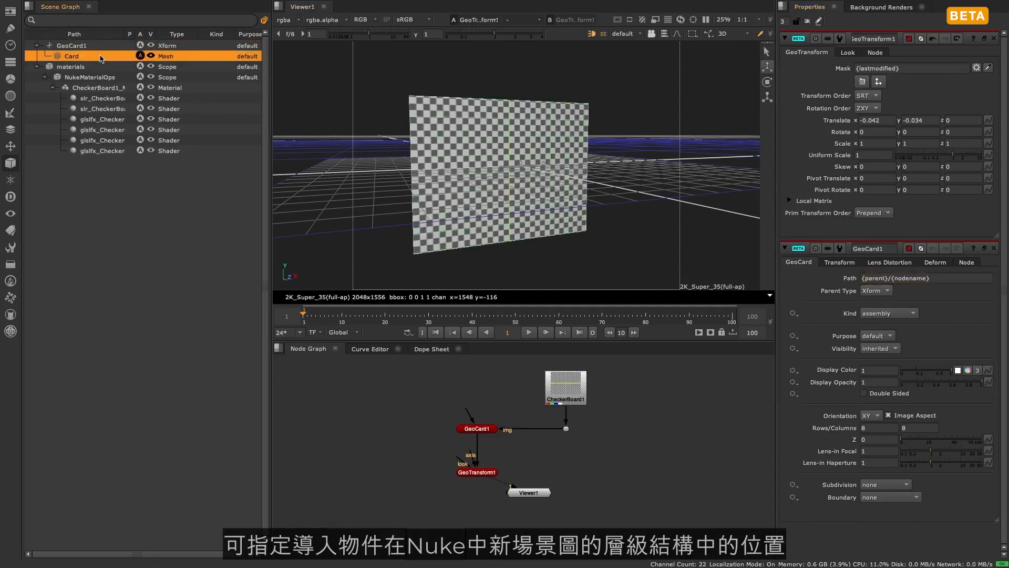
{"action": "left_click_drag", "start_coordinate": [947, 279], "coordinate": [860, 279]}
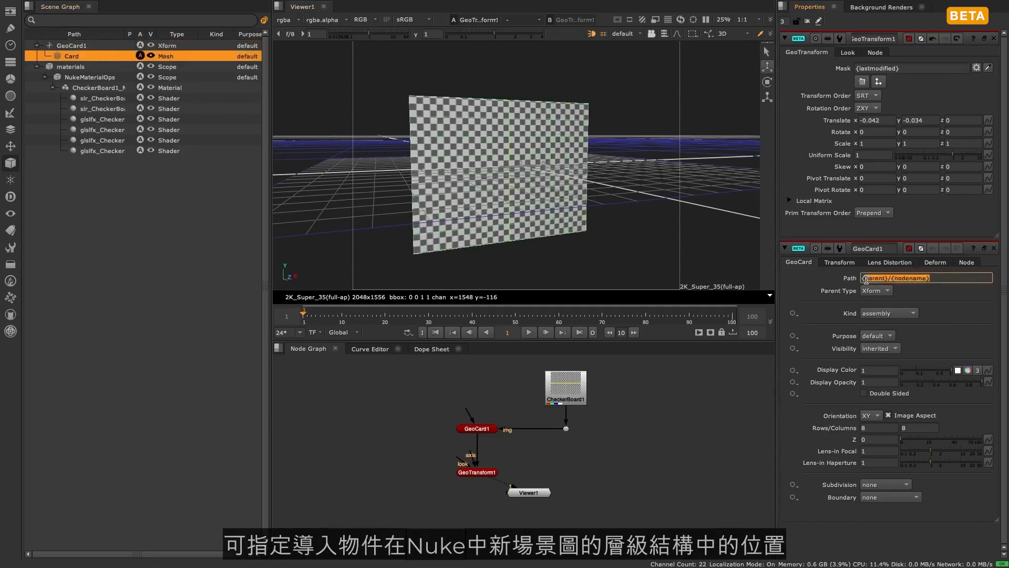
{"action": "left_click", "coordinate": [555, 160]}
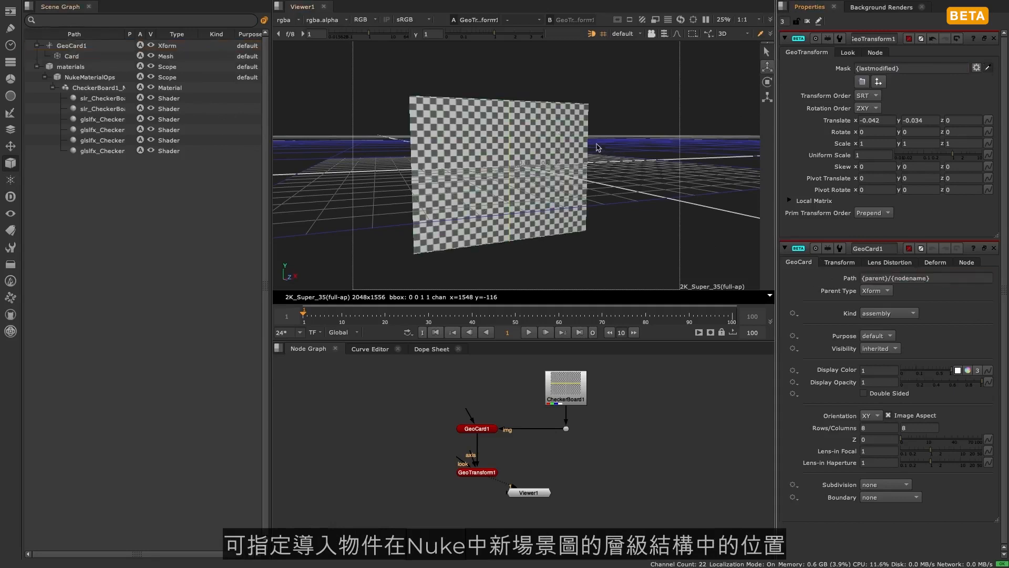
- Try /GeoCard1 as the GeoTransform1 mask and return the mask to the last modified prim
{"action": "left_click", "coordinate": [562, 147]}
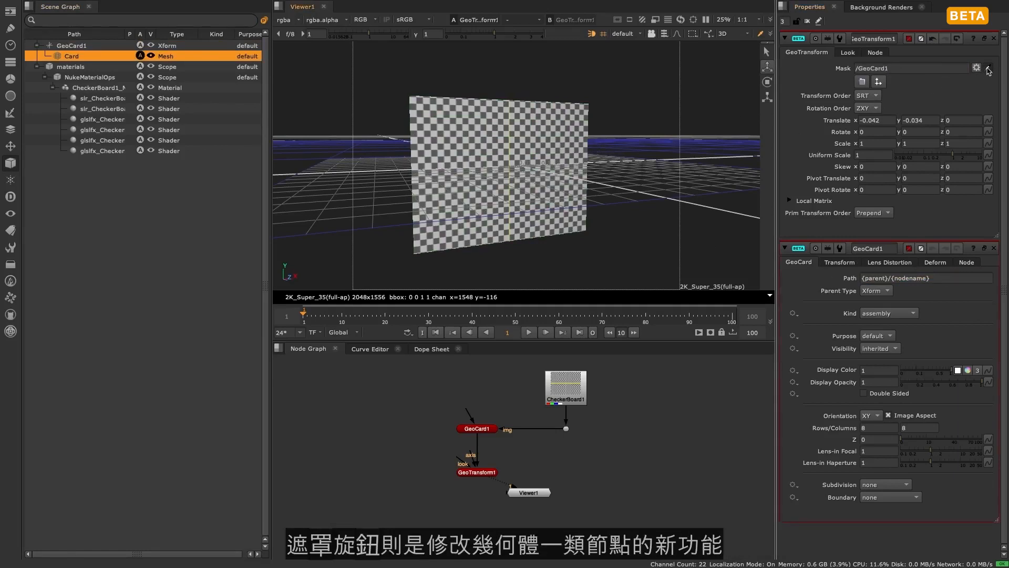
{"action": "left_click", "coordinate": [987, 68]}
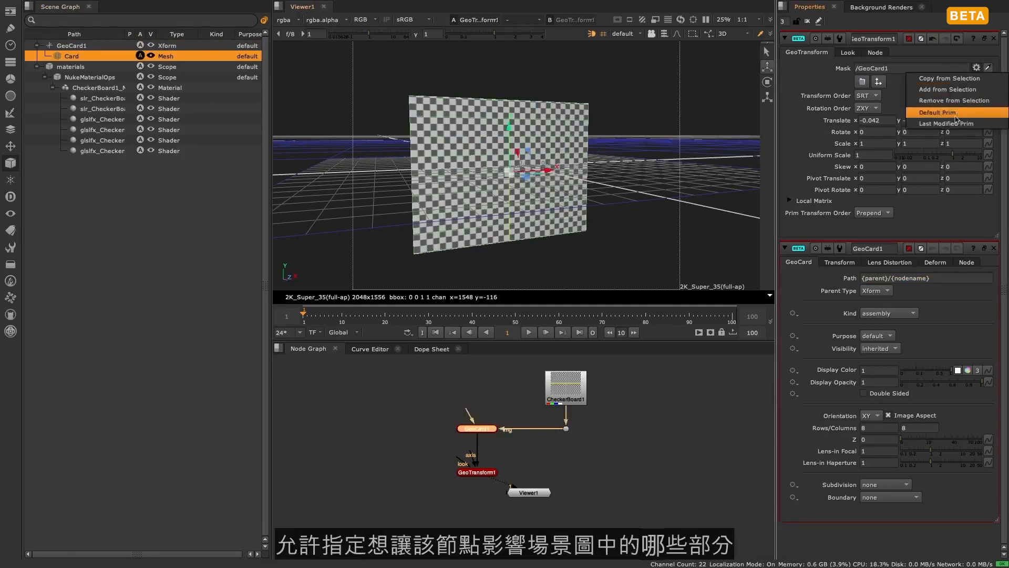
{"action": "left_click", "coordinate": [955, 123]}
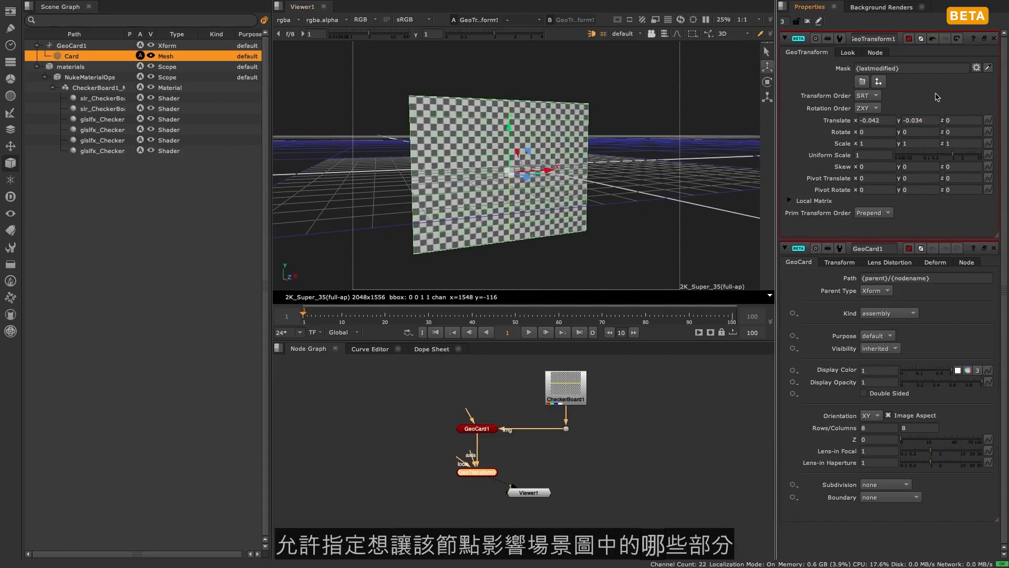
- Set the GeoCard1 path to /Scene001/Shot001/BG/Card001
{"action": "left_click_drag", "start_coordinate": [967, 279], "coordinate": [845, 281]}
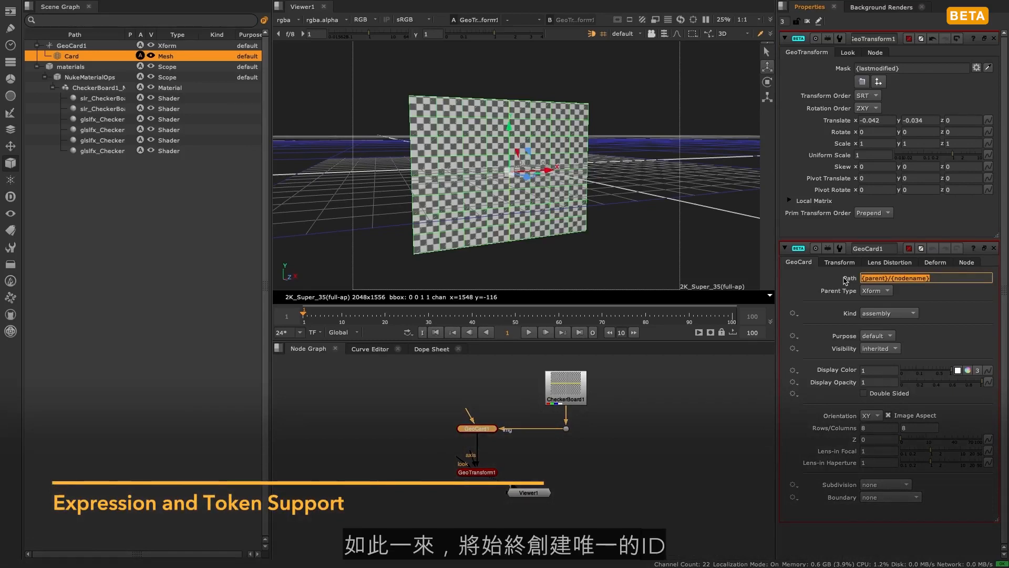
{"action": "type", "text": "/Sc"}
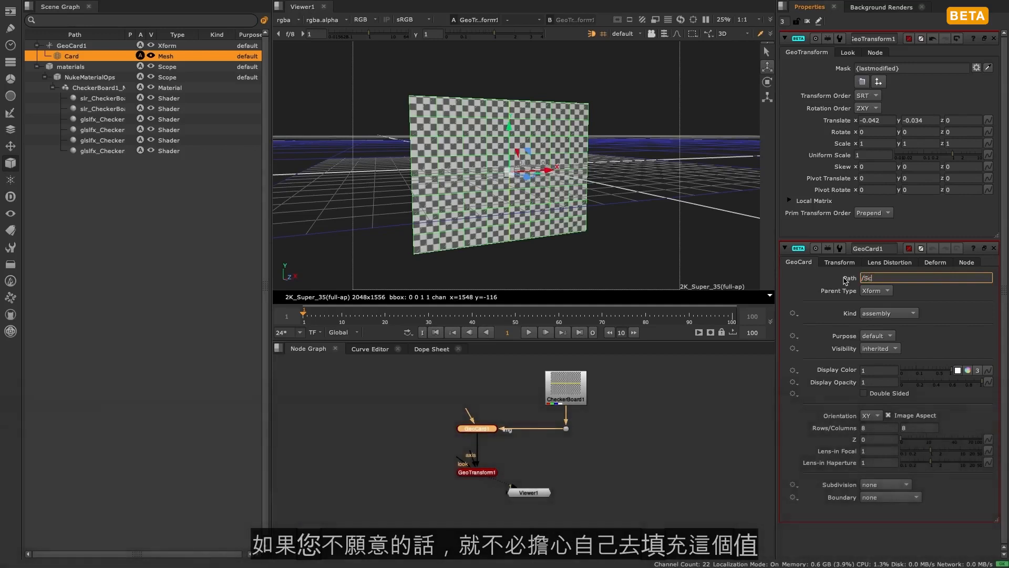
{"action": "type", "text": "ene001/Shot001/BG/Card"}
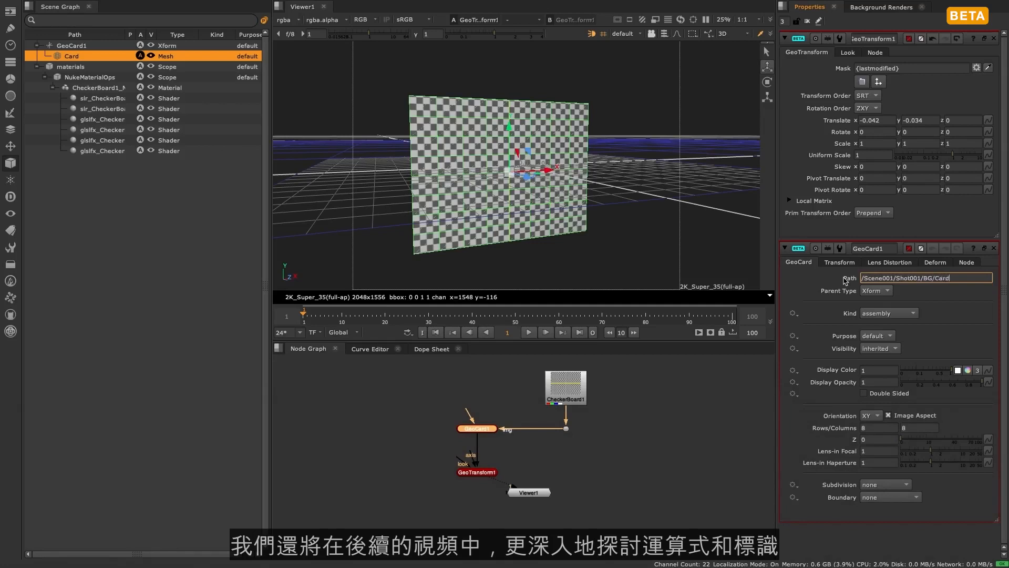
{"action": "type", "text": "001"}
{"action": "key", "text": "Return"}
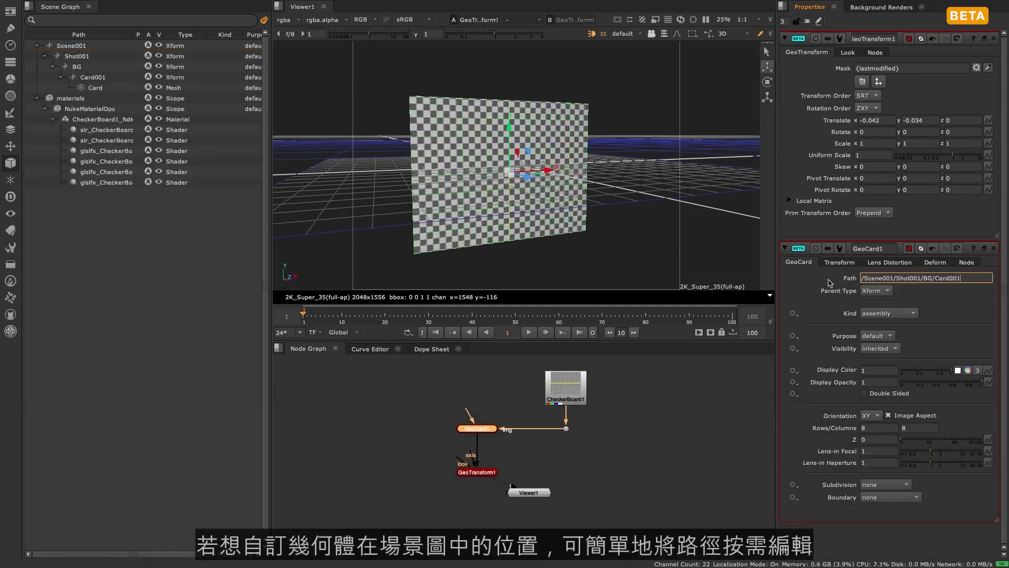
{"action": "left_click_drag", "start_coordinate": [971, 276], "coordinate": [822, 279]}
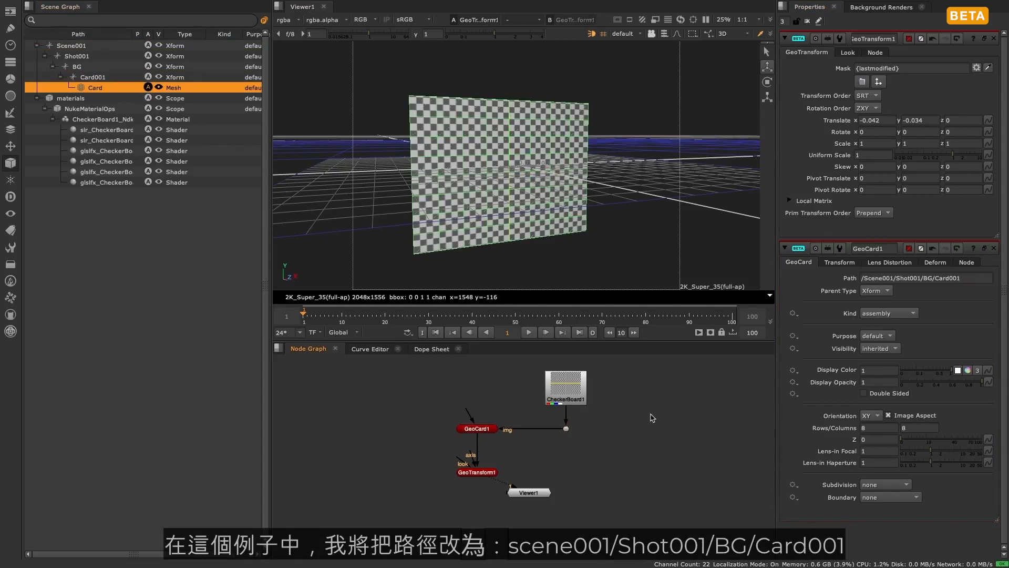
- Add a GeoCube node directly below GeoTransform1 in the node graph
{"action": "left_click", "coordinate": [475, 473]}
{"action": "key", "text": "Tab"}
{"action": "type", "text": "geocub"}
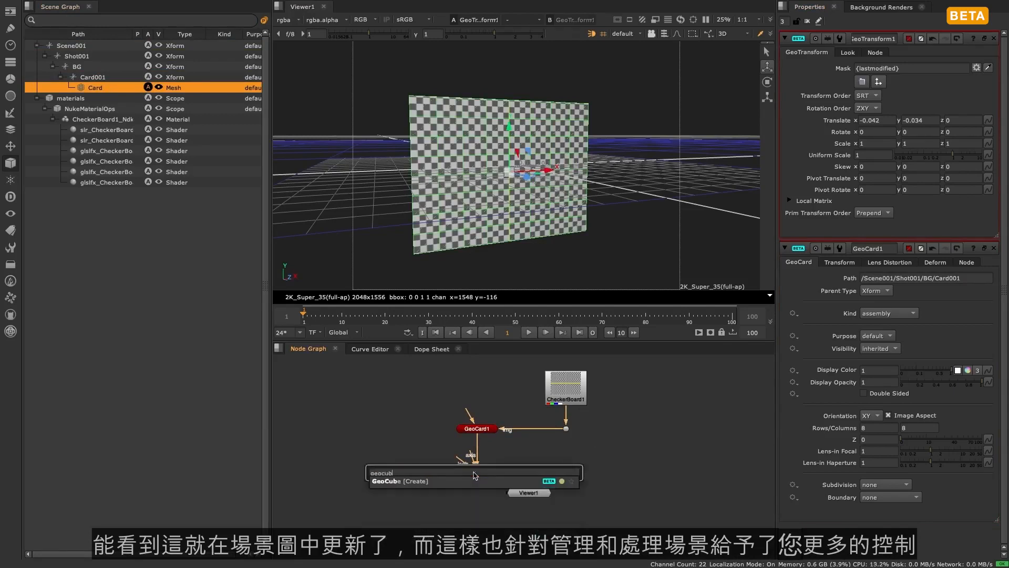
{"action": "key", "text": "Return"}
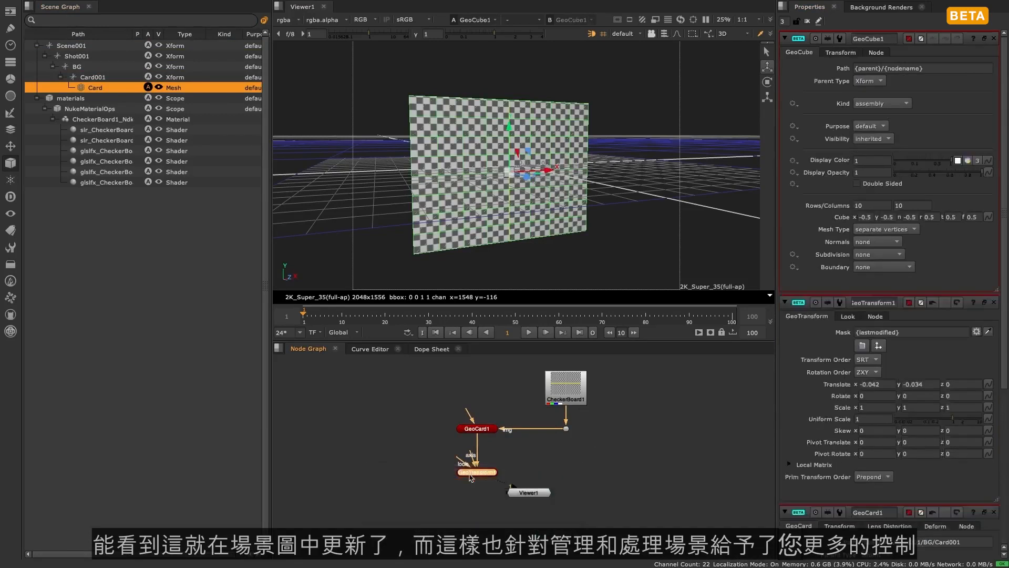
{"action": "left_click_drag", "start_coordinate": [478, 482], "coordinate": [477, 500]}
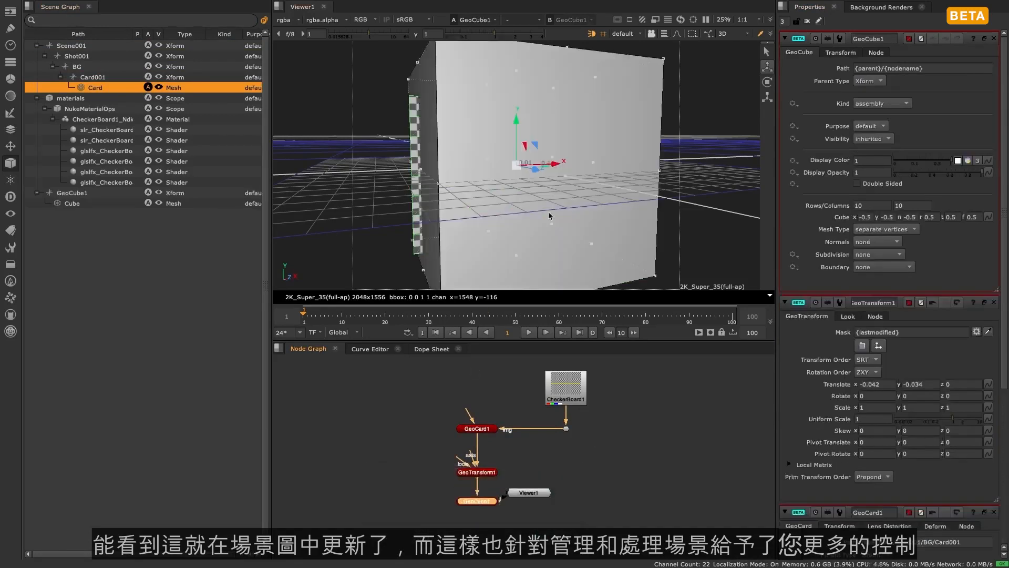
- Move the cube along the X axis so it stands beside the checkered card
{"action": "left_click_drag", "start_coordinate": [548, 162], "coordinate": [669, 165]}
{"action": "scroll", "coordinate": [688, 169], "scroll_direction": "down", "scroll_amount": 6}
{"action": "scroll", "coordinate": [688, 171], "scroll_direction": "up", "scroll_amount": 3}
- Connect the GeoCube1 img input to the CheckerBoard1 dot and add a second dot to square off the connection
{"action": "left_click_drag", "start_coordinate": [528, 492], "coordinate": [489, 541]}
{"action": "left_click_drag", "start_coordinate": [486, 488], "coordinate": [566, 421]}
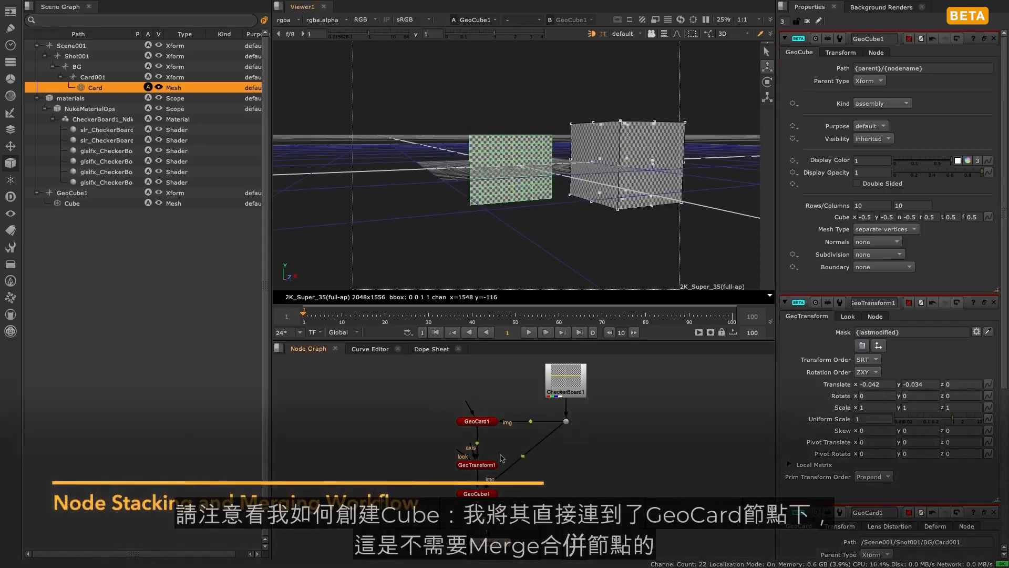
{"action": "left_click_drag", "start_coordinate": [523, 456], "coordinate": [566, 493], "text": "ctrl"}
{"action": "left_click", "coordinate": [632, 460]}
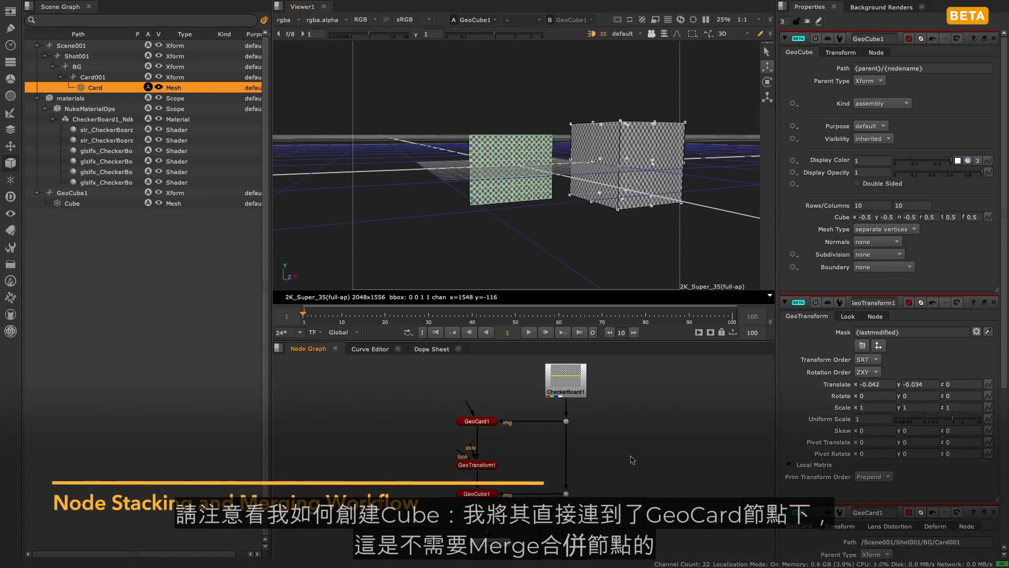
- Set the GeoCube1 path to /Scene001/Shot001/BG/Cube001
{"action": "triple_click", "coordinate": [944, 69]}
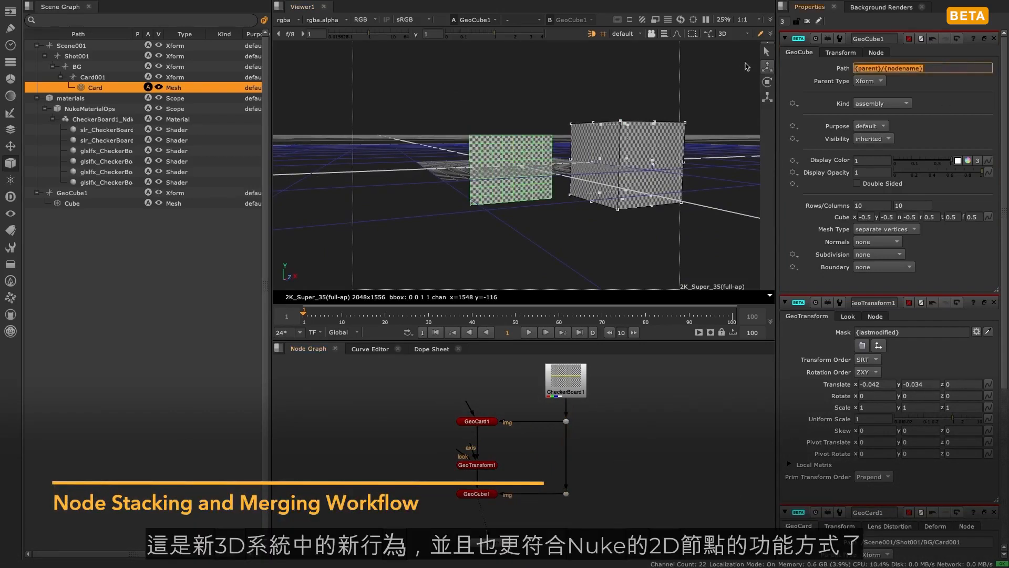
{"action": "type", "text": "/Scene001/Shot00"}
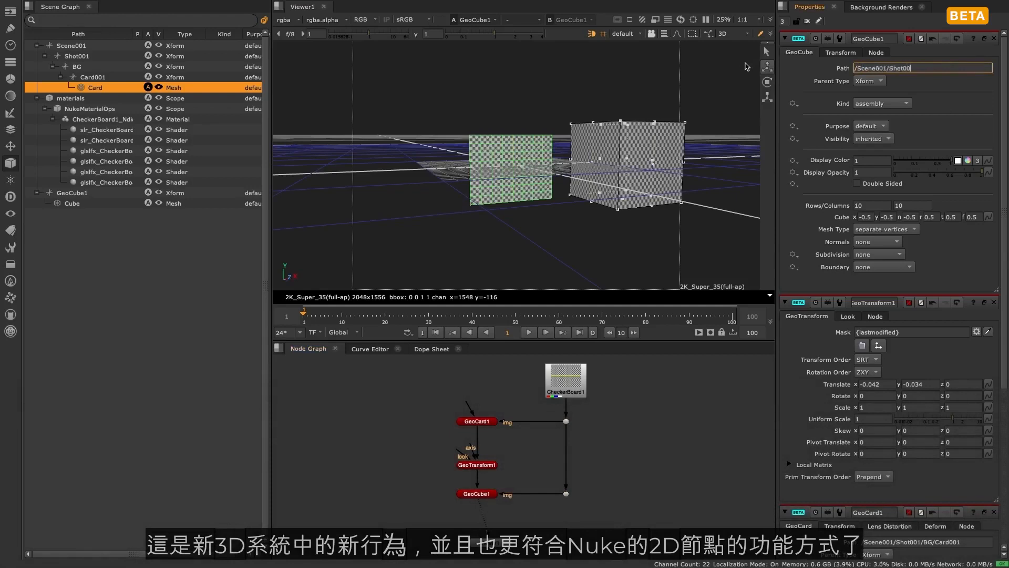
{"action": "type", "text": "1/BG/Cube001"}
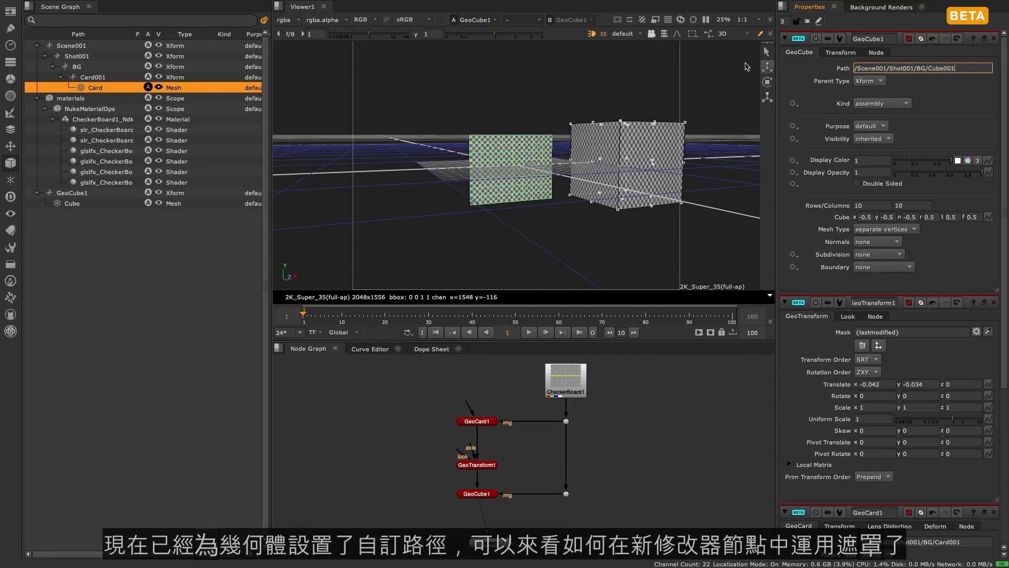
{"action": "key", "text": "Return"}
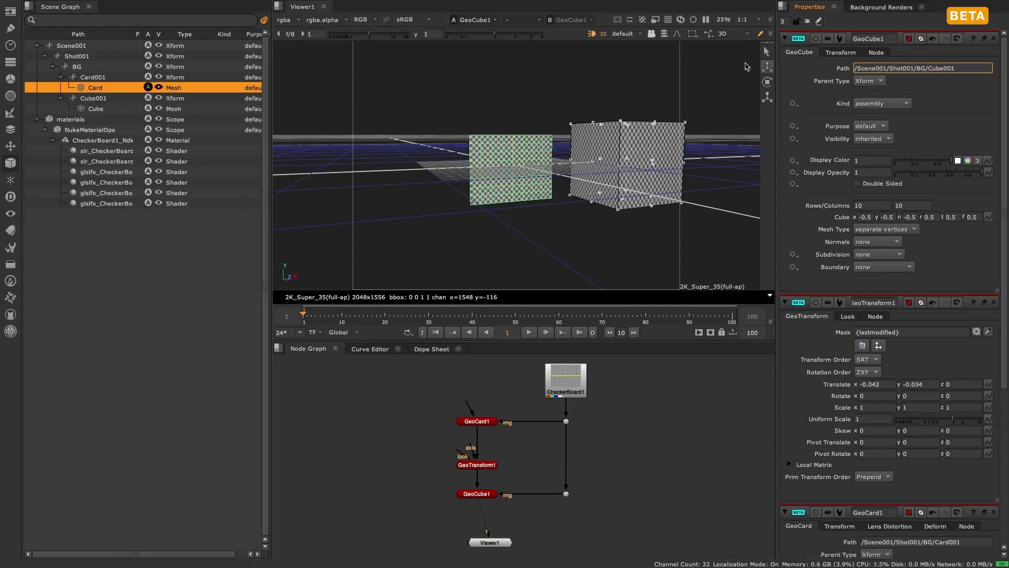
- Check which geometry BG, Card001 and Cube001 cover by selecting each in the scene graph
{"action": "left_click", "coordinate": [79, 67]}
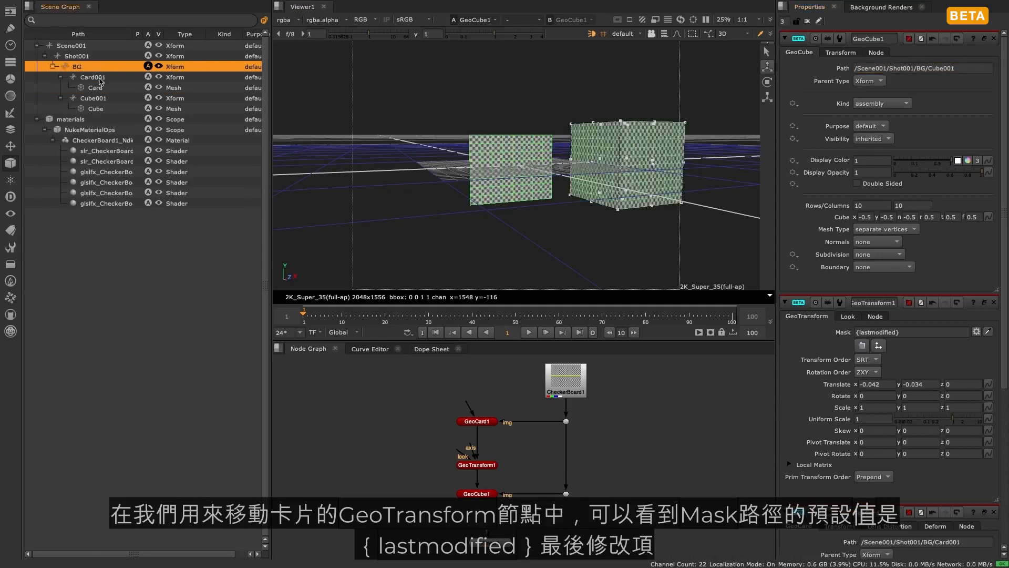
{"action": "left_click", "coordinate": [101, 79]}
{"action": "left_click", "coordinate": [100, 98]}
{"action": "left_click", "coordinate": [101, 80]}
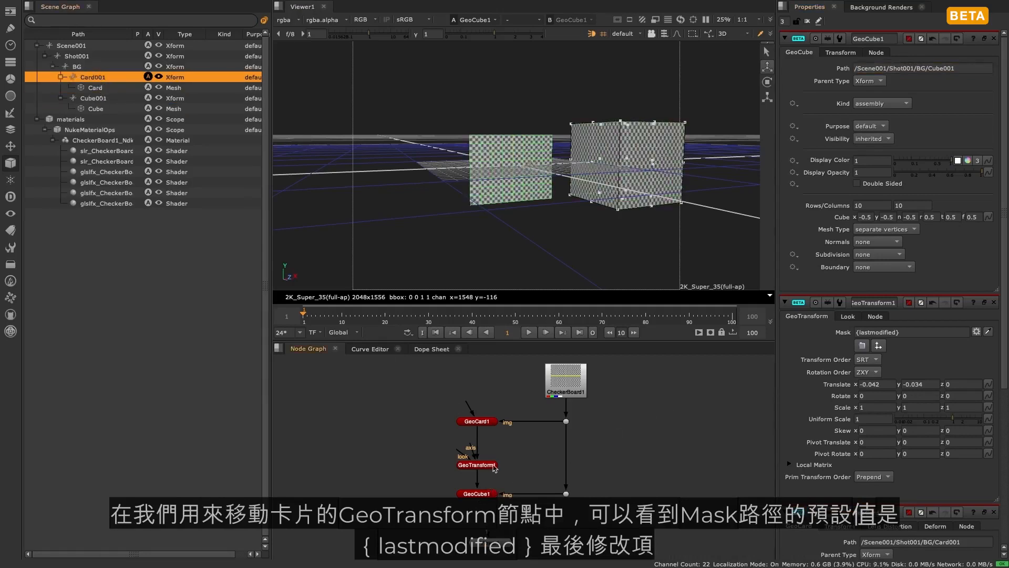
- Move GeoTransform1 below GeoCube1 in the node chain and view its output
{"action": "left_click_drag", "start_coordinate": [494, 467], "coordinate": [477, 495]}
{"action": "left_click_drag", "start_coordinate": [469, 529], "coordinate": [475, 531]}
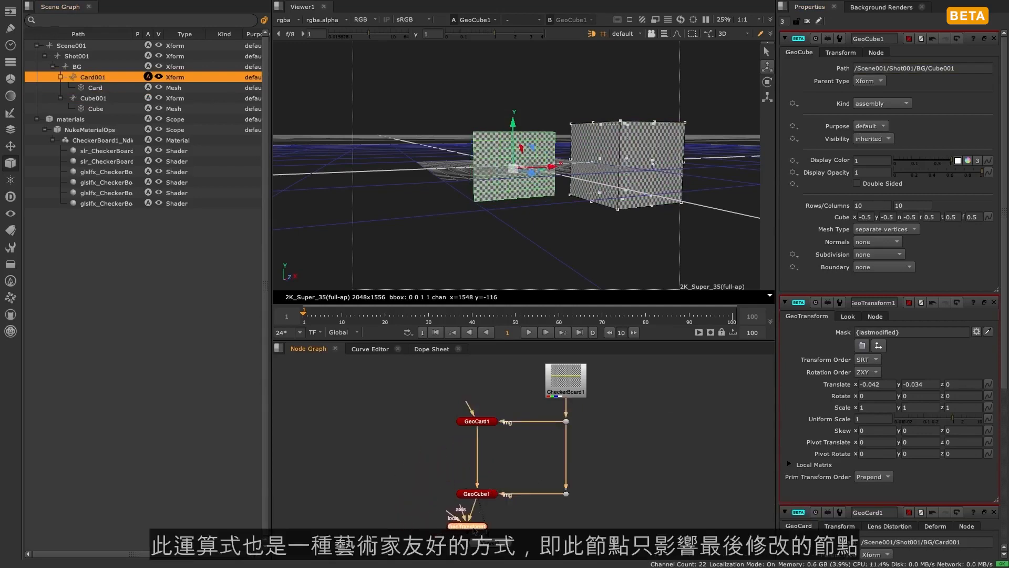
{"action": "key", "text": "v"}
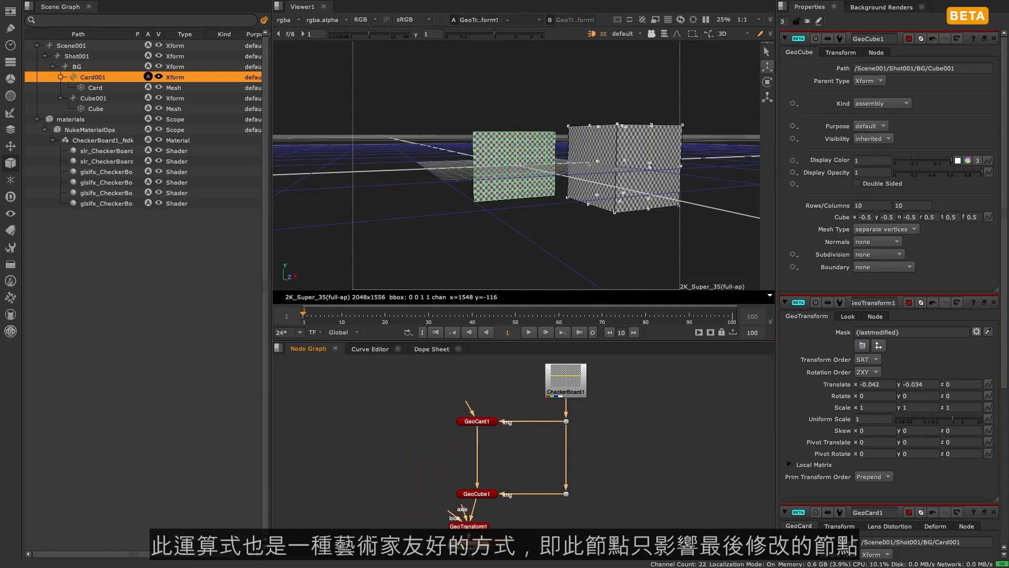
- Align GeoTransform1 under GeoCube1 and raise its Y translation to about 0.555
{"action": "left_click", "coordinate": [478, 526]}
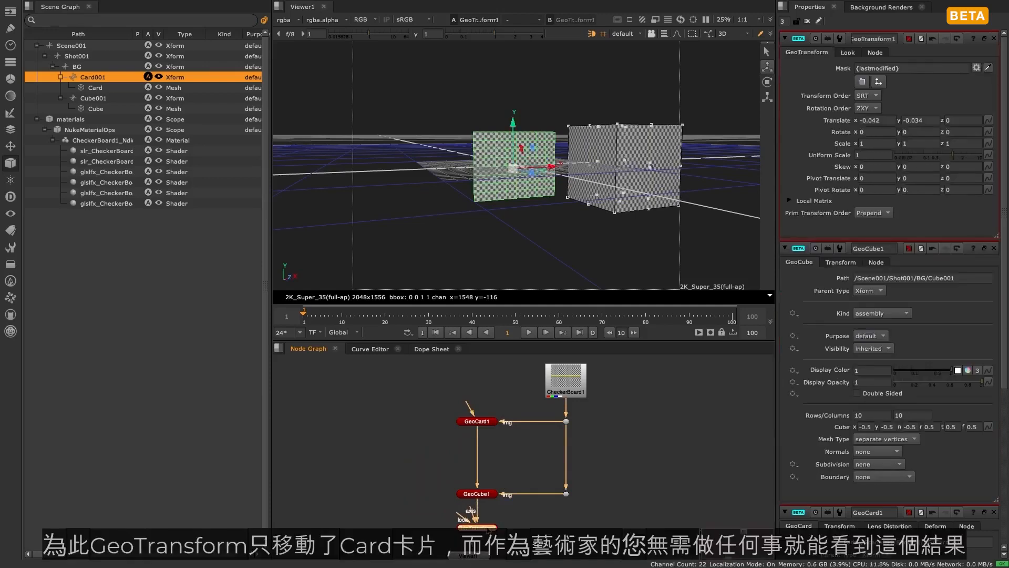
{"action": "left_click_drag", "start_coordinate": [513, 125], "coordinate": [502, 72]}
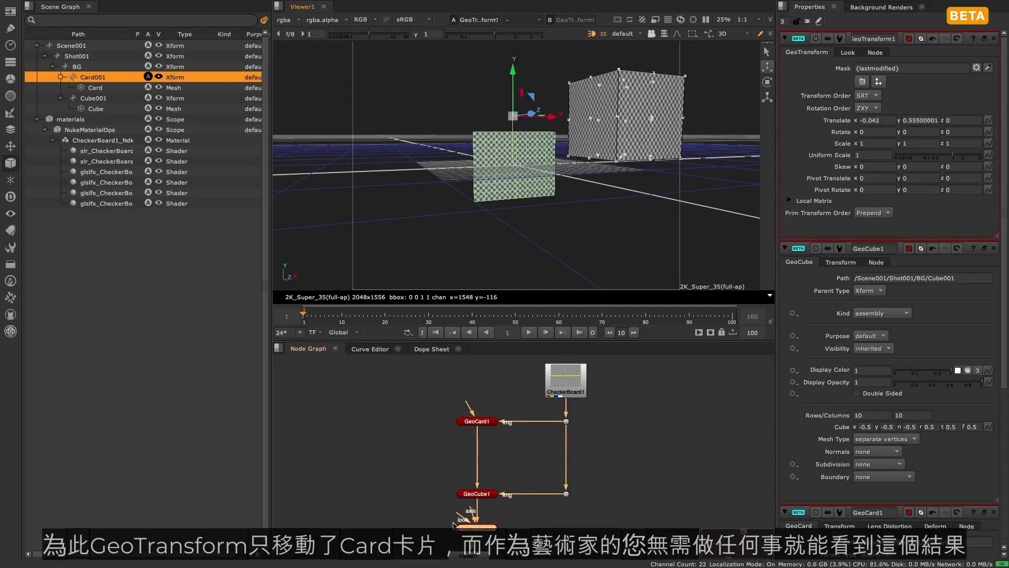
- Try GeoTransform1 between GeoCard1 and GeoCube1, and return it below GeoCube1
{"action": "left_click_drag", "start_coordinate": [476, 529], "coordinate": [477, 456]}
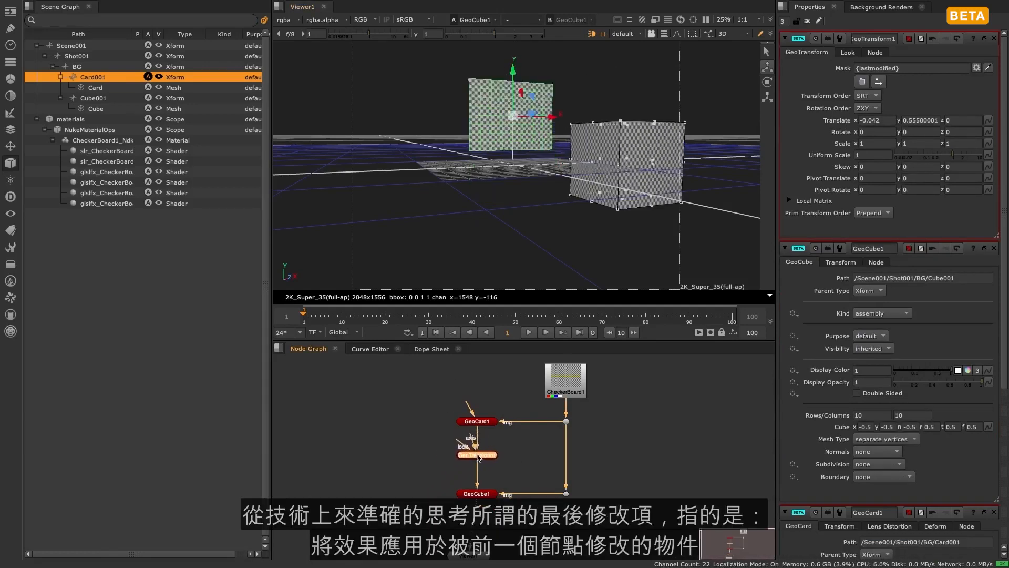
{"action": "left_click_drag", "start_coordinate": [908, 68], "coordinate": [816, 114]}
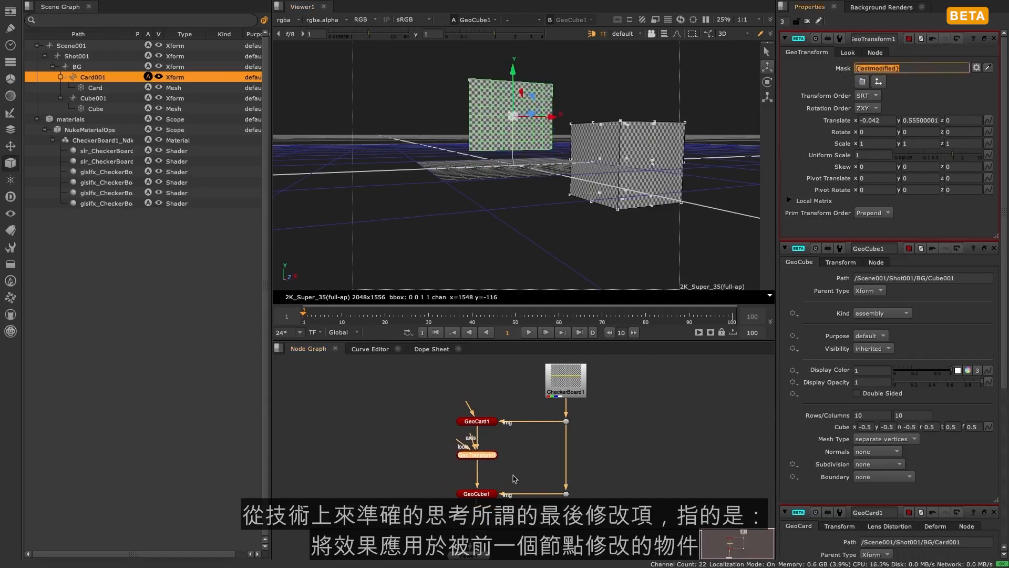
{"action": "left_click", "coordinate": [513, 475]}
{"action": "mouse_move", "coordinate": [484, 455]}
{"action": "left_mouse_down"}
{"action": "mouse_move", "coordinate": [440, 454]}
{"action": "mouse_move", "coordinate": [484, 458]}
{"action": "mouse_move", "coordinate": [448, 537]}
{"action": "mouse_move", "coordinate": [477, 526]}
{"action": "mouse_move", "coordinate": [502, 533]}
{"action": "mouse_move", "coordinate": [453, 539]}
{"action": "mouse_move", "coordinate": [450, 460]}
{"action": "mouse_move", "coordinate": [476, 457]}
{"action": "left_mouse_up"}
{"action": "left_click_drag", "start_coordinate": [918, 70], "coordinate": [840, 69]}
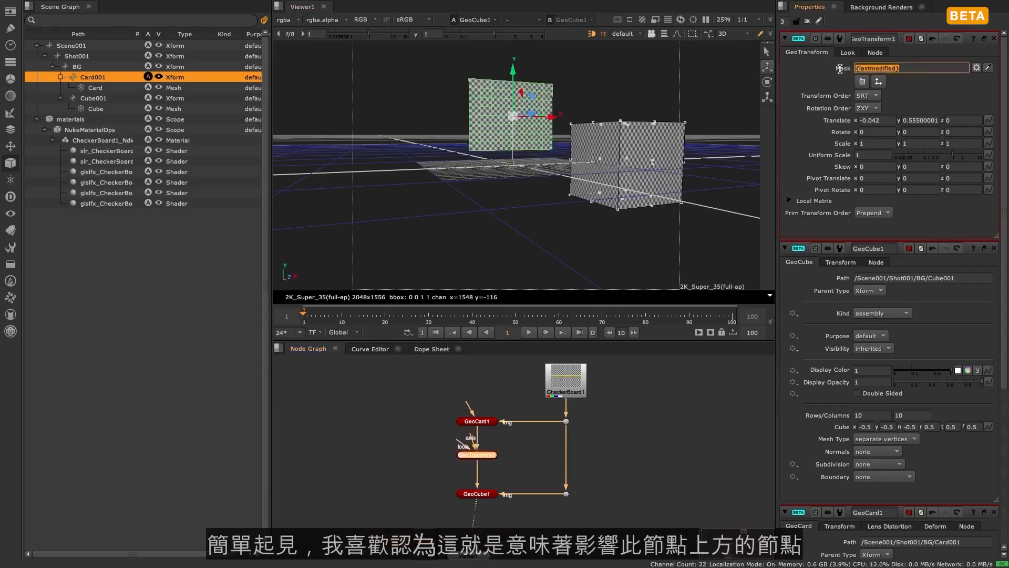
{"action": "left_click_drag", "start_coordinate": [480, 456], "coordinate": [479, 531]}
{"action": "left_click", "coordinate": [567, 535]}
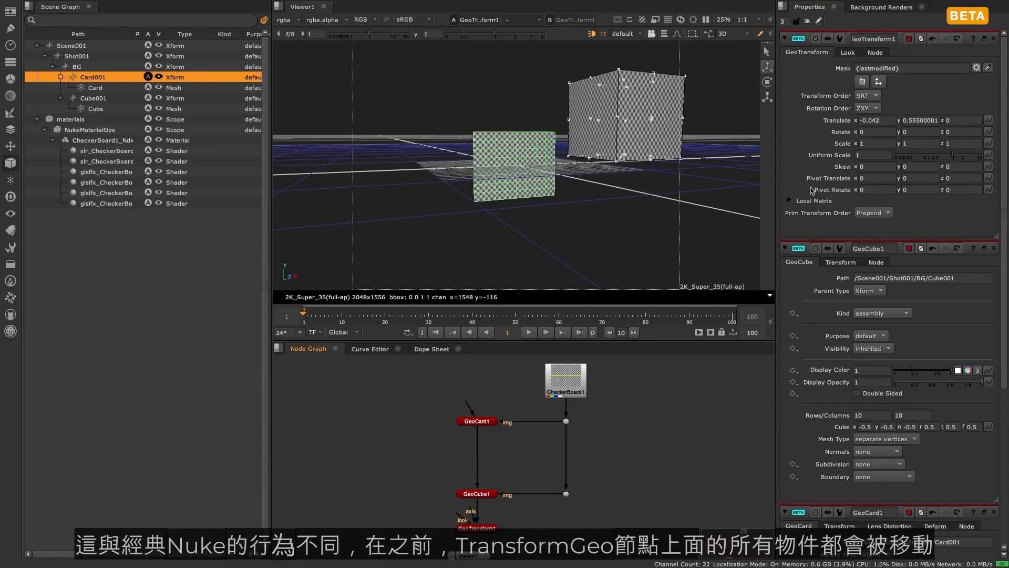
- Review the GeoTransform1 mask expression and select the raised cube in the viewer
{"action": "left_click", "coordinate": [914, 68]}
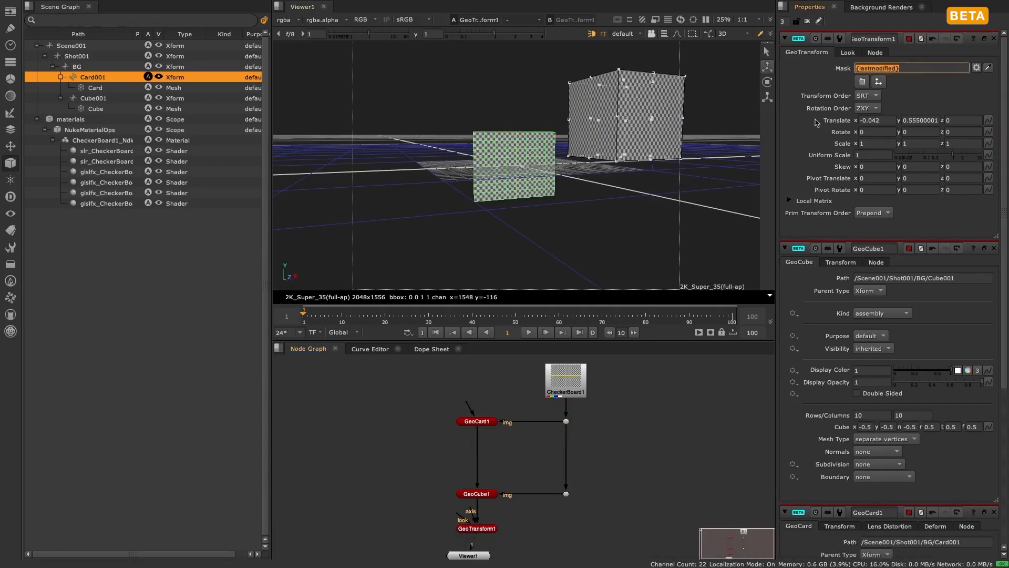
{"action": "left_click", "coordinate": [647, 130]}
{"action": "left_click", "coordinate": [661, 430]}
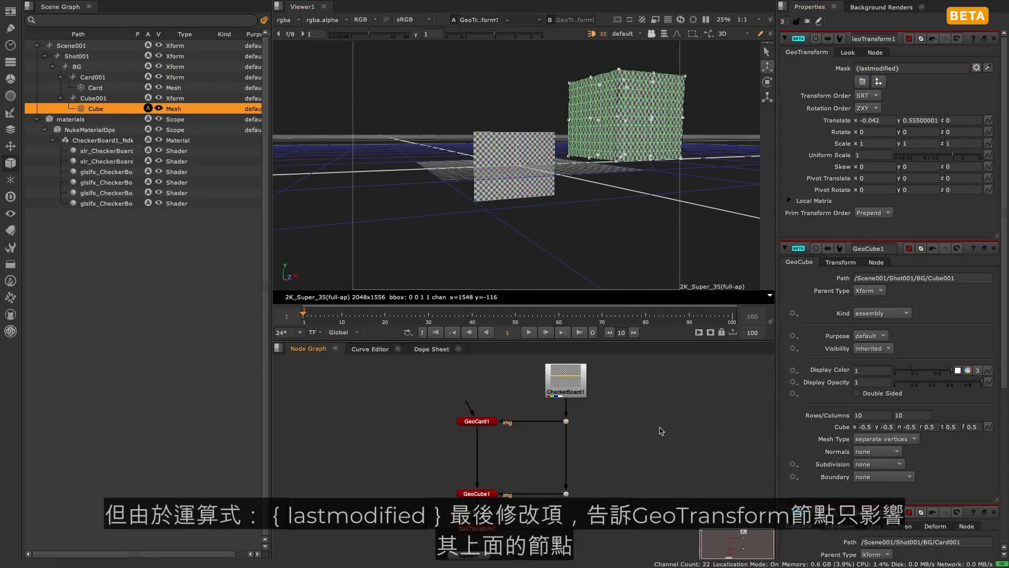
- Set the GeoTransform1 mask to /* and select Scene001 in the scene graph
{"action": "left_click", "coordinate": [917, 68]}
{"action": "type", "text": "/*"}
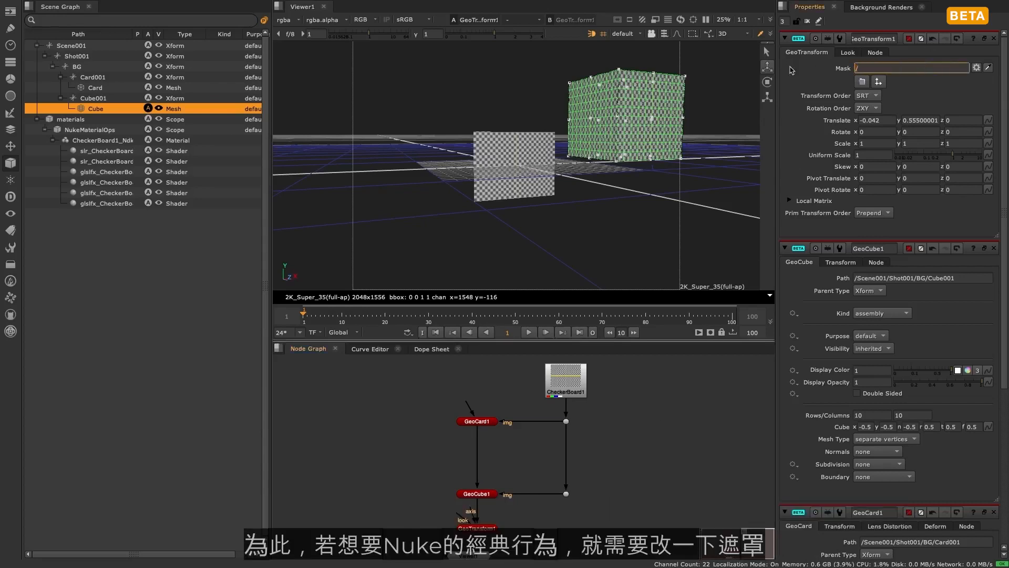
{"action": "key", "text": "Return"}
{"action": "left_click", "coordinate": [558, 210]}
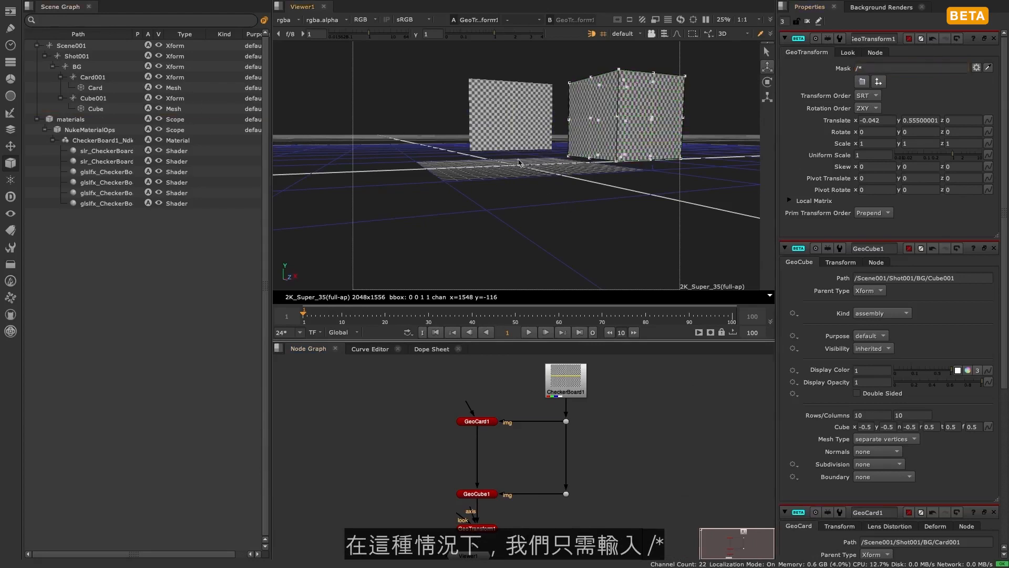
{"action": "left_click", "coordinate": [99, 46]}
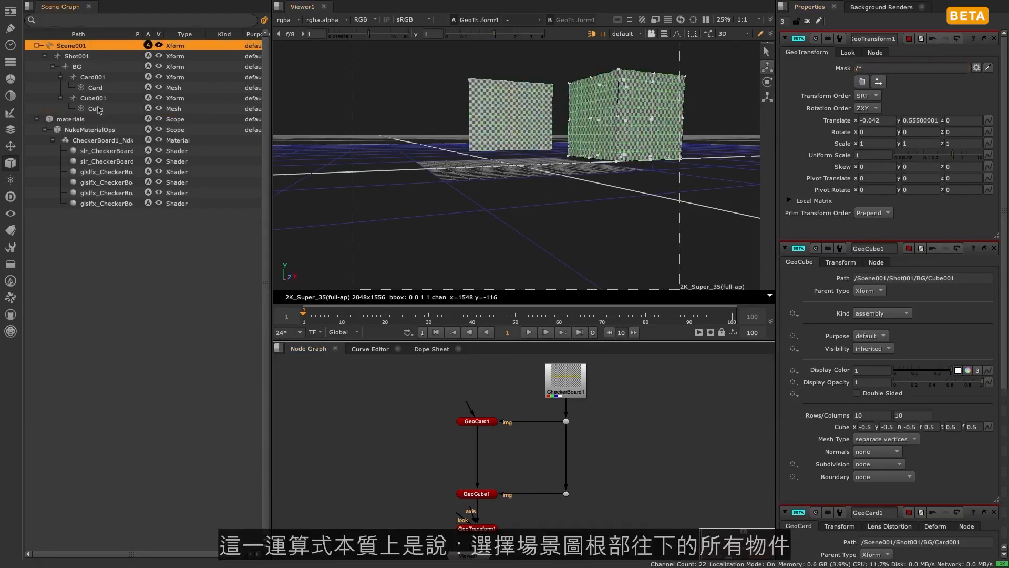
- Set the GeoTransform1 mask to /Scene001/Shot001/BG/Card001 from the scene graph, and replace it with /Scene001/Shot001/BG/Cube001
{"action": "left_click", "coordinate": [713, 211]}
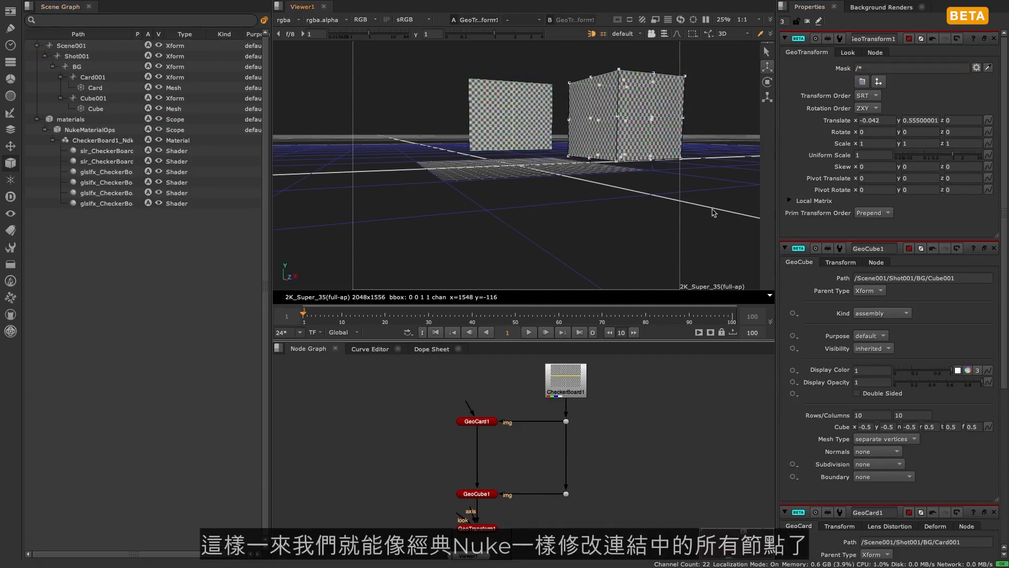
{"action": "left_click", "coordinate": [100, 77]}
{"action": "left_click_drag", "start_coordinate": [324, 87], "coordinate": [875, 70]}
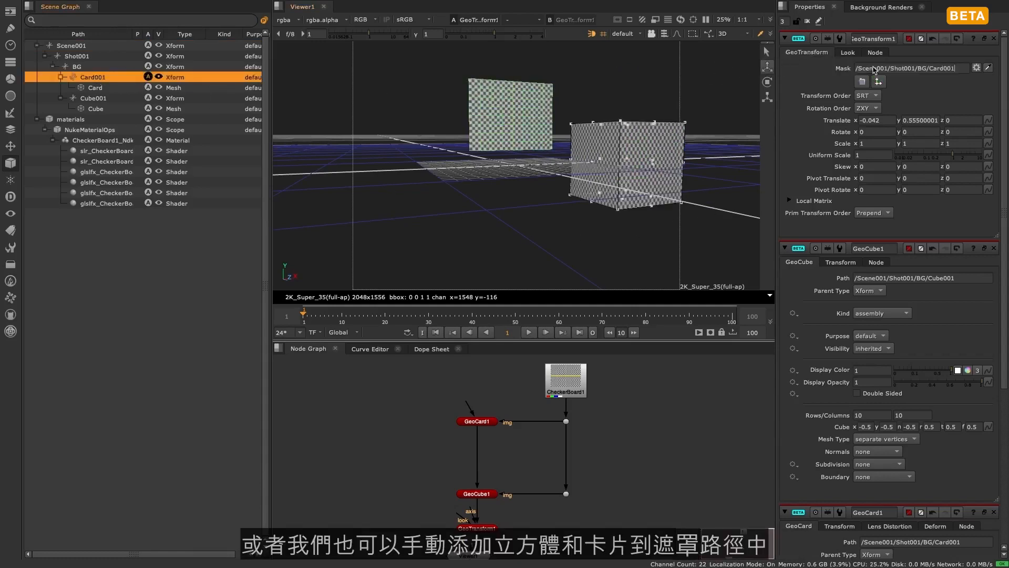
{"action": "left_click_drag", "start_coordinate": [87, 99], "coordinate": [874, 71]}
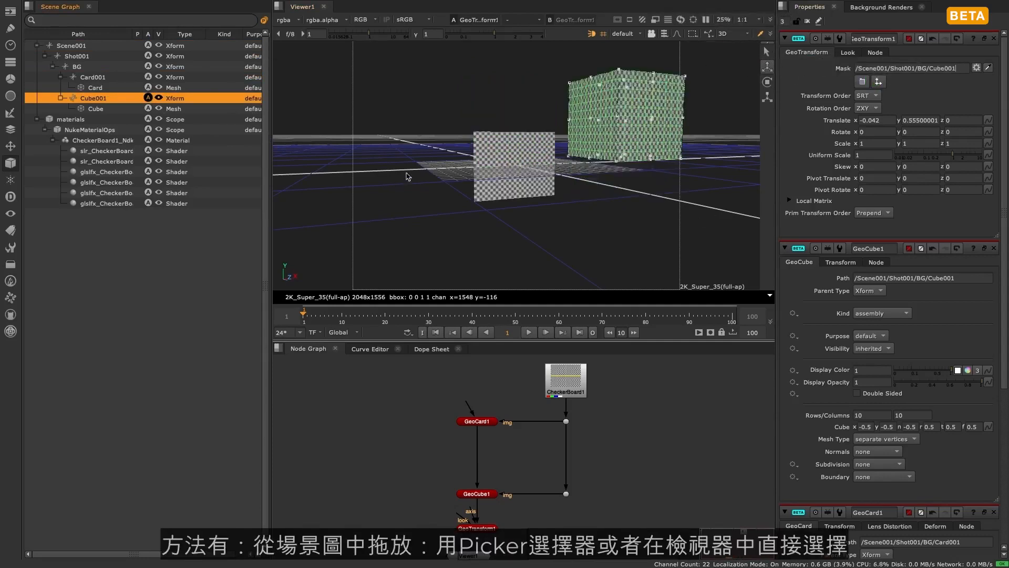
{"action": "left_click", "coordinate": [656, 217]}
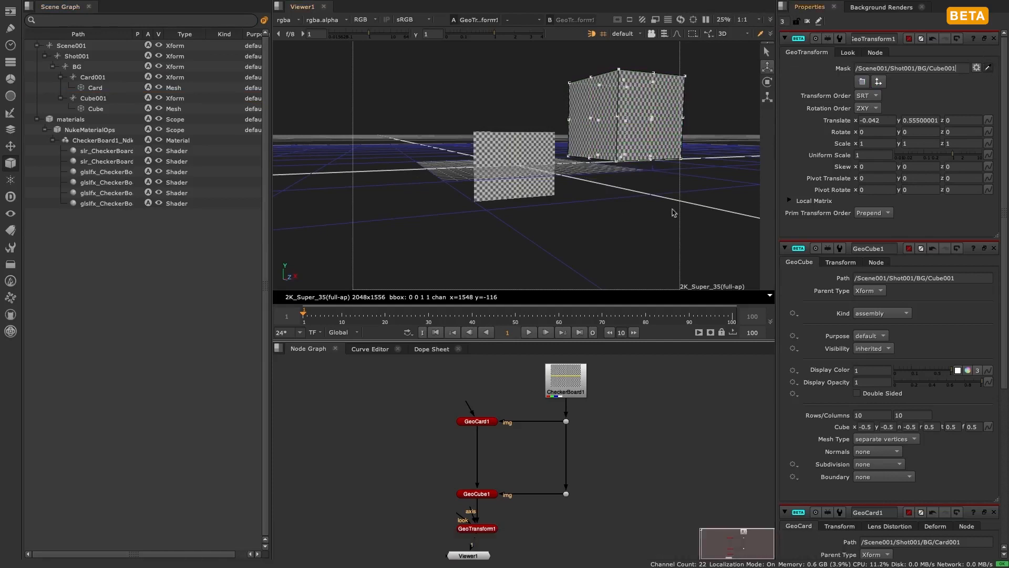
- Pick the card and the cube together in the viewer as the GeoTransform1 mask, combining the Card001 and Cube001 paths
{"action": "left_click", "coordinate": [508, 163]}
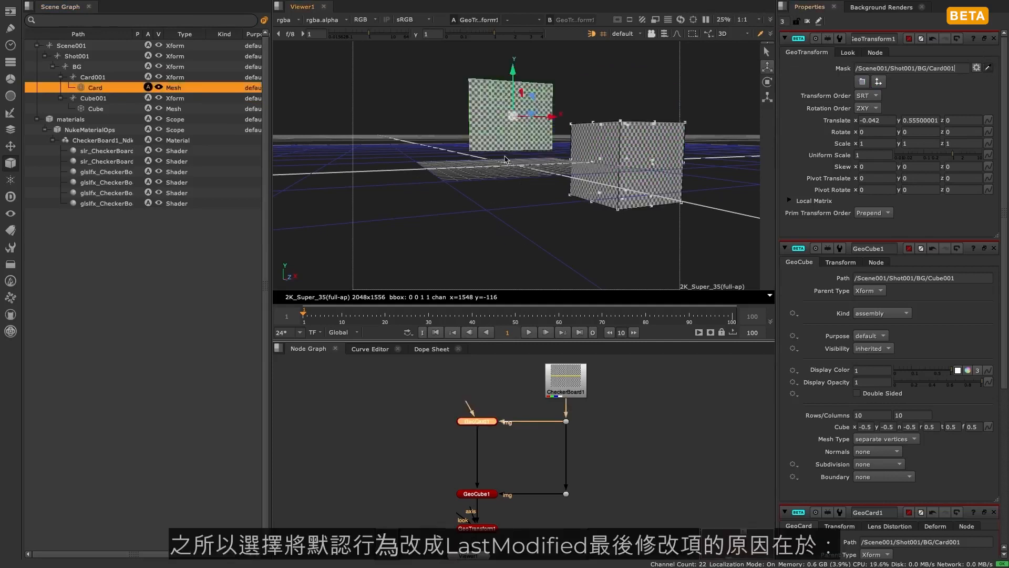
{"action": "left_click", "coordinate": [640, 152]}
{"action": "left_click", "coordinate": [533, 149]}
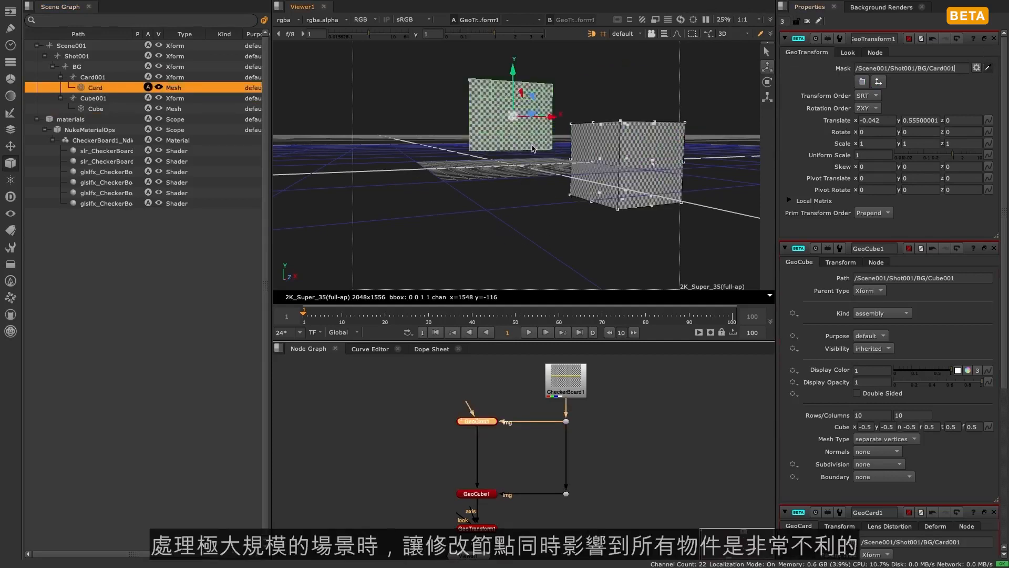
{"action": "left_click", "coordinate": [636, 141], "text": "shift"}
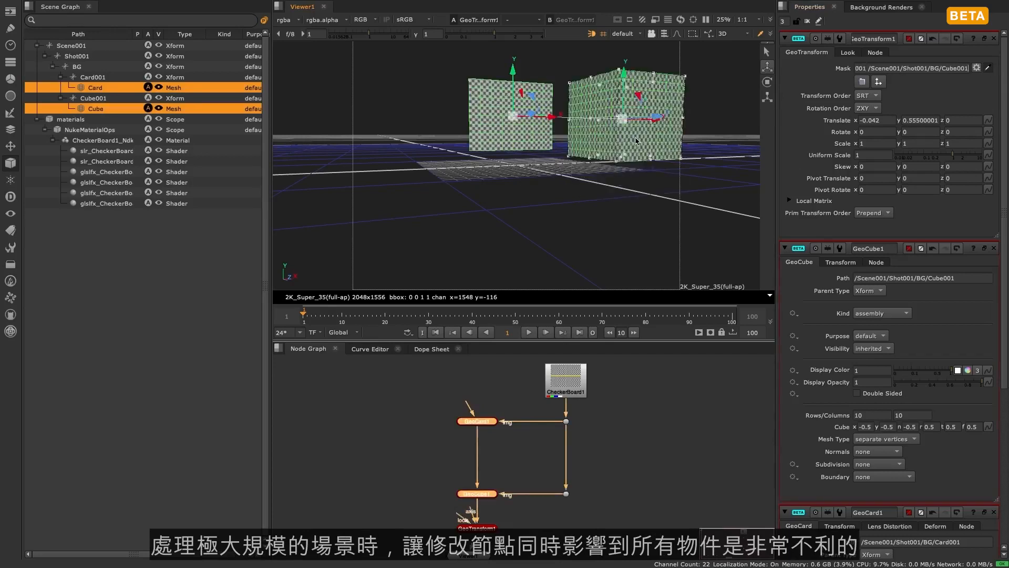
{"action": "mouse_move", "coordinate": [966, 68]}
{"action": "left_mouse_down"}
{"action": "mouse_move", "coordinate": [841, 68]}
{"action": "mouse_move", "coordinate": [983, 67]}
{"action": "left_mouse_up"}
{"action": "left_click", "coordinate": [937, 93]}
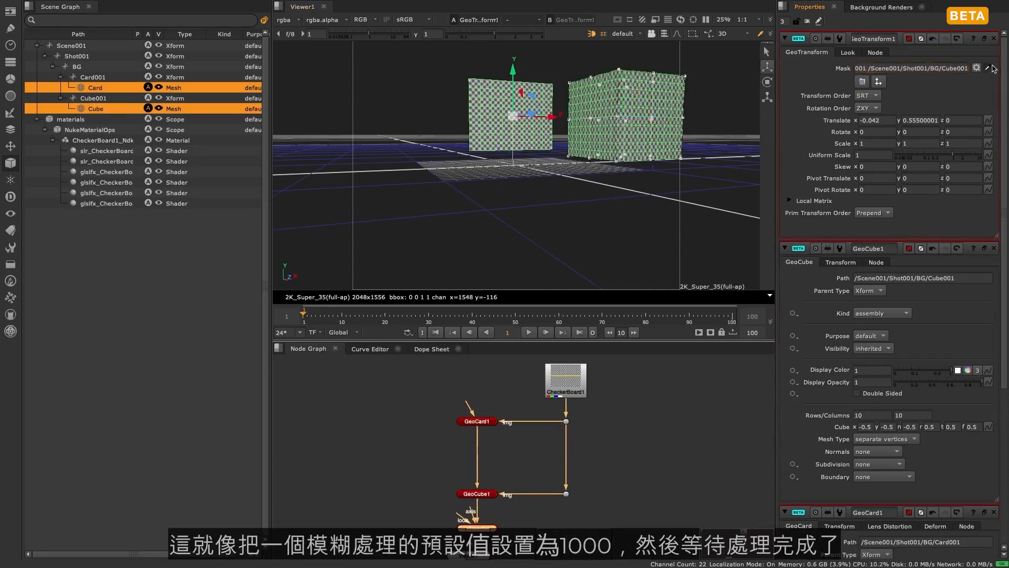
- Clear the selection and set the GeoTransform1 mask to Last Modified Prim
{"action": "left_click", "coordinate": [713, 187]}
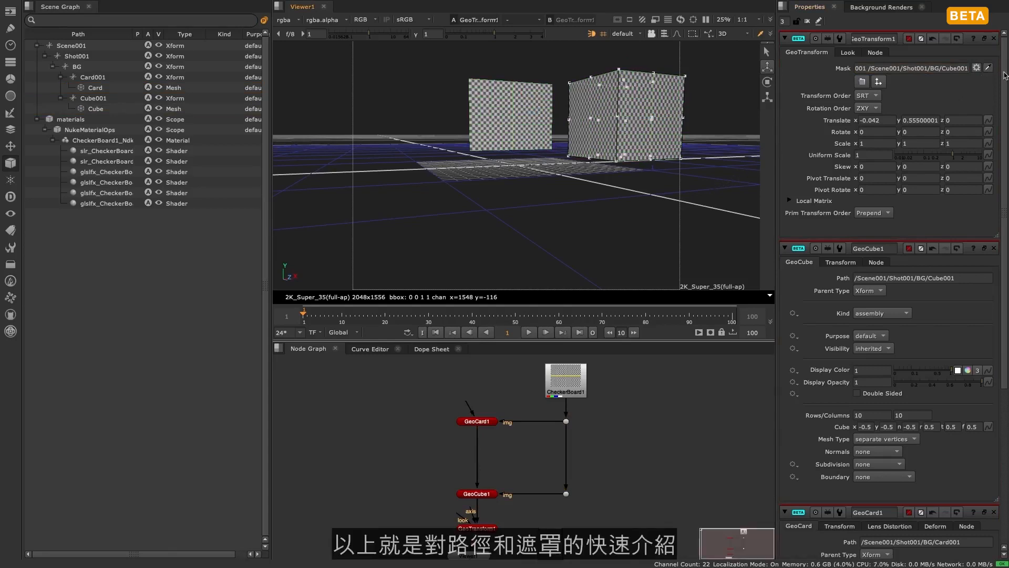
{"action": "left_click", "coordinate": [978, 69]}
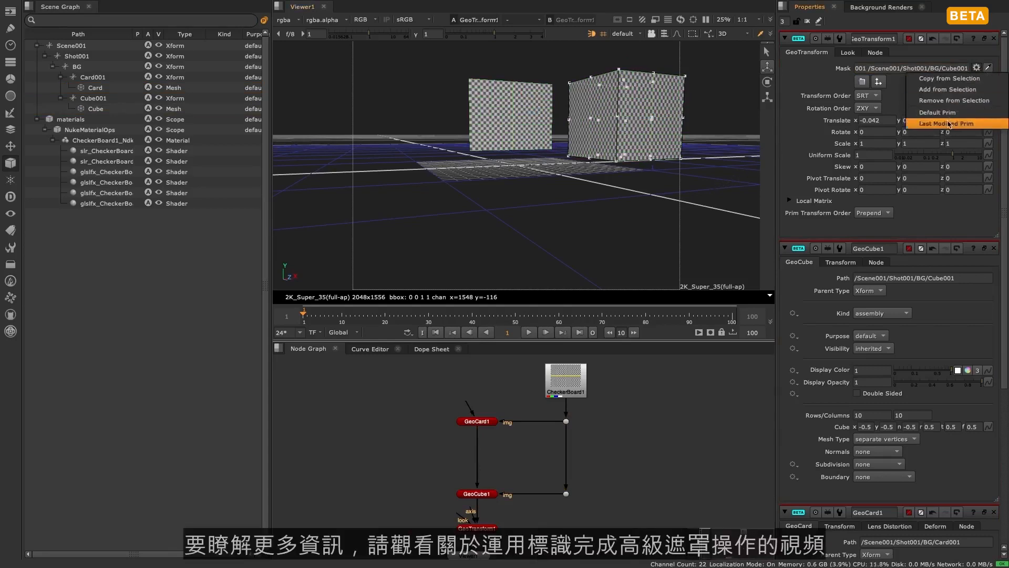
{"action": "left_click", "coordinate": [947, 122]}
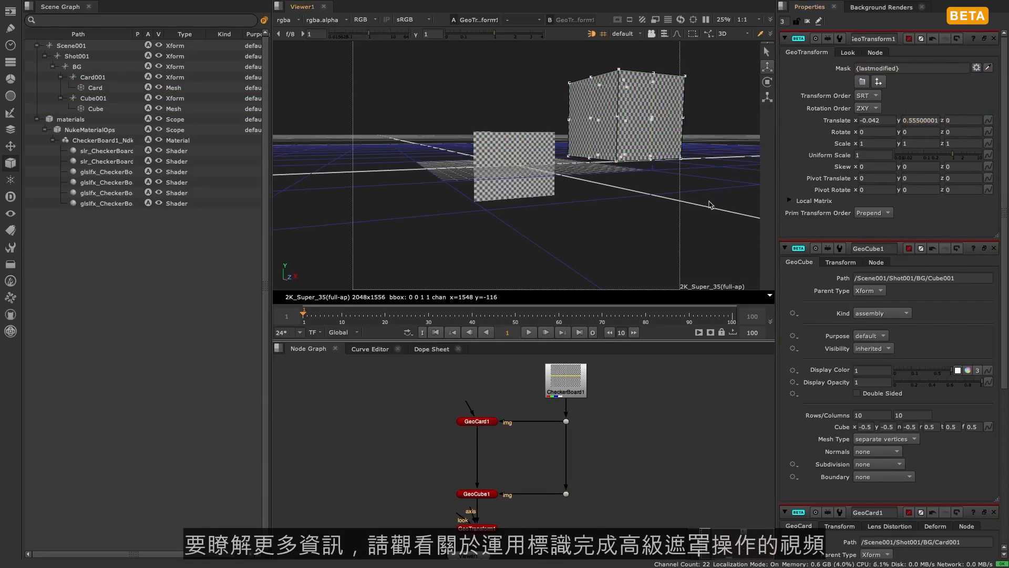